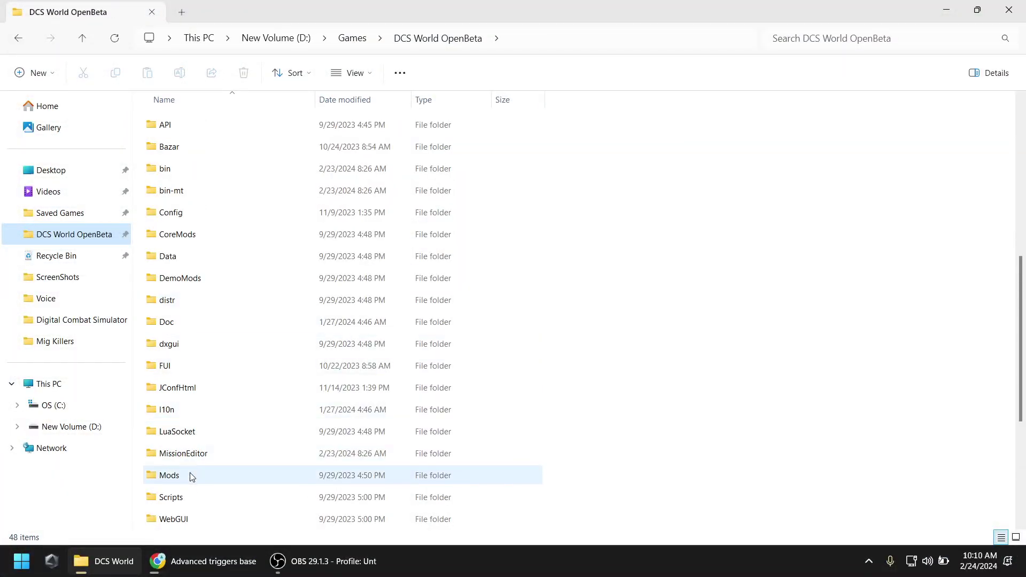
Step: Open the Mods folder inside the DCS World OpenBeta game folder
double_click(190, 473)
Step: Go through aircraft > F-16C > Cockpit > Scripts and open clickabledata.lua in Notepad++
double_click(183, 122)
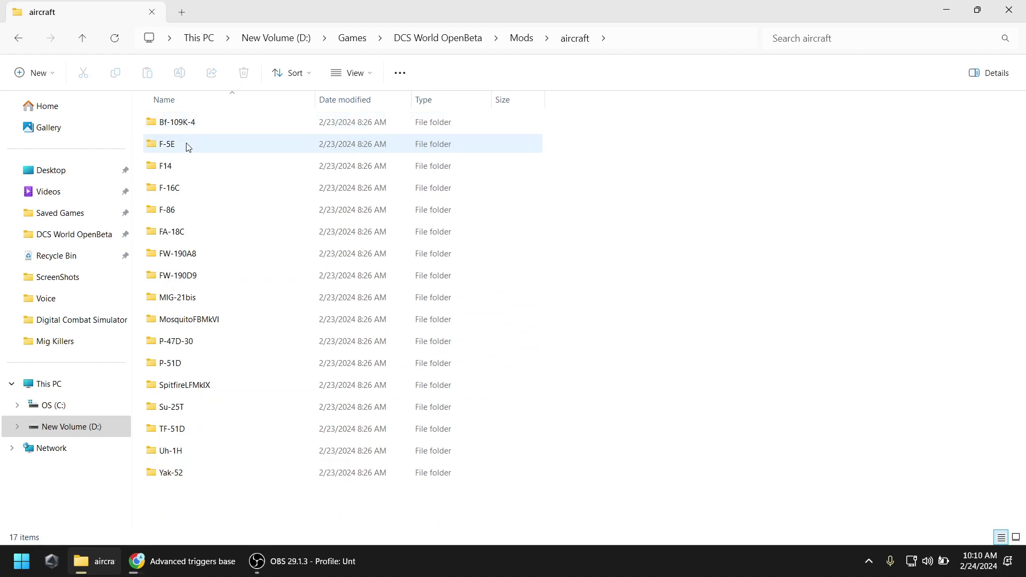
double_click(194, 188)
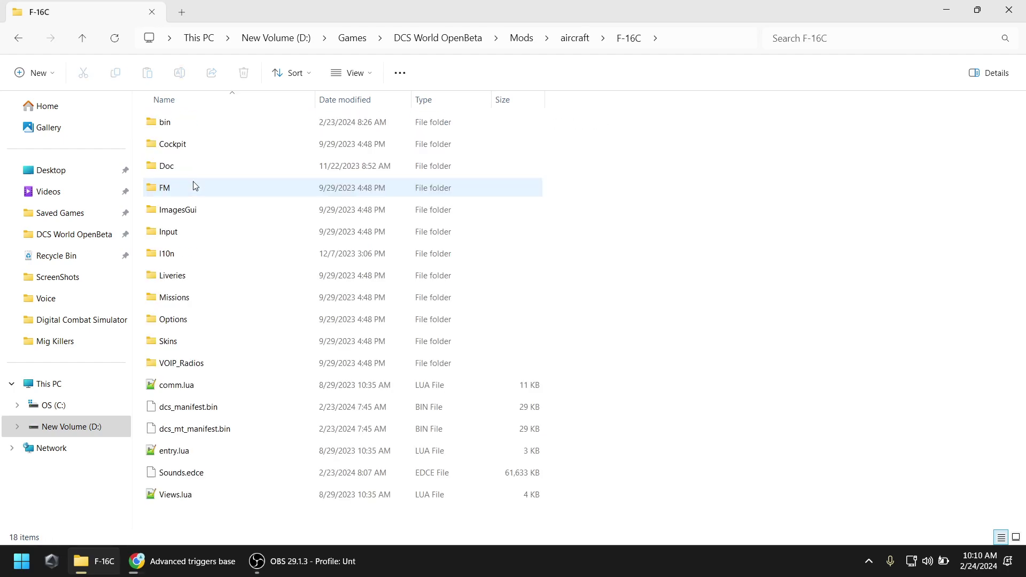
double_click(197, 150)
double_click(200, 151)
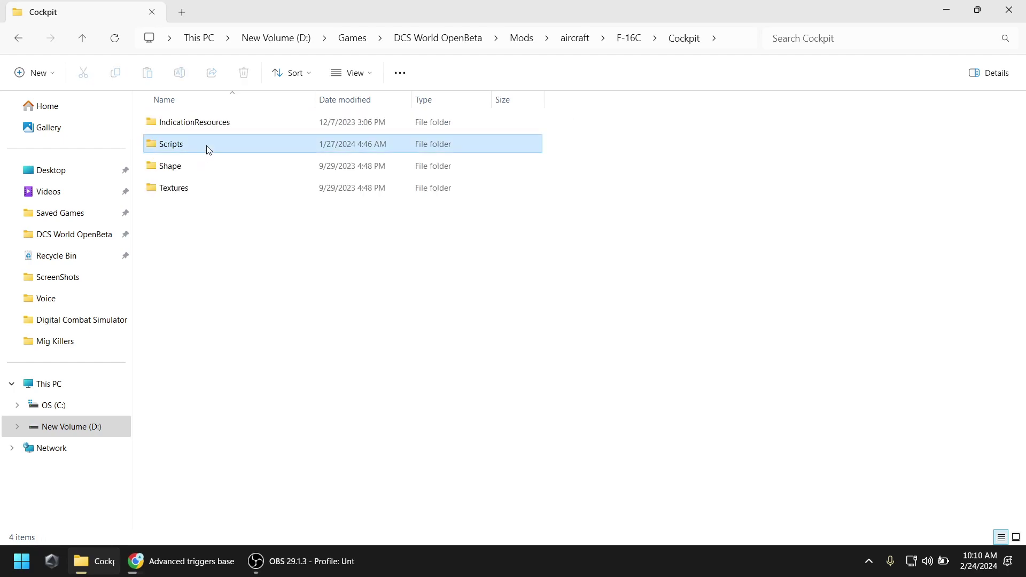
scroll(259, 284, down, 2)
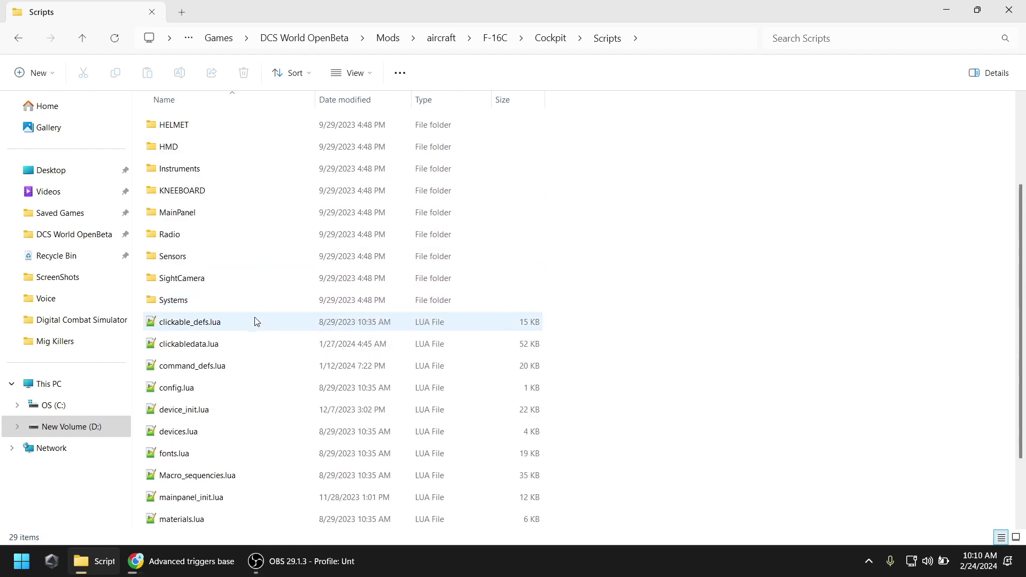
double_click(206, 347)
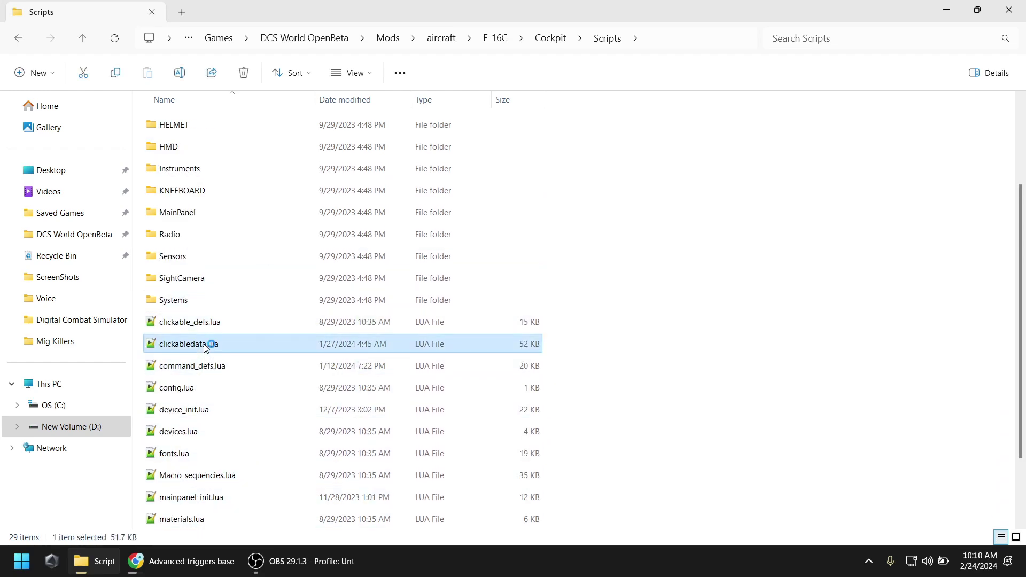
Step: Search for 'par' to find the parking brake switch on line 98 and select argument 357
scroll(728, 257, down, 7)
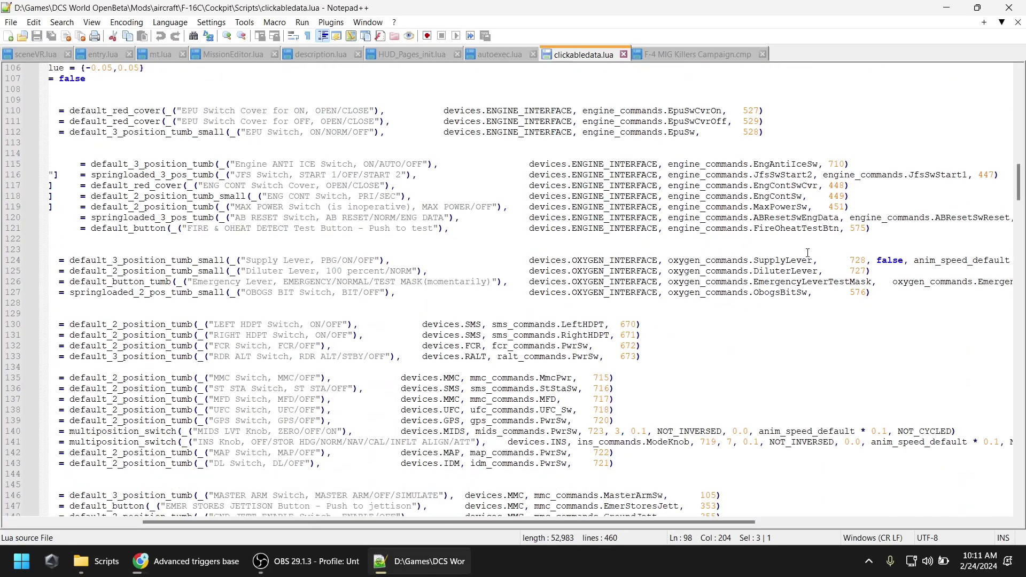
scroll(728, 256, up, 1)
scroll(729, 256, up, 7)
key(ctrl+f)
text(park)
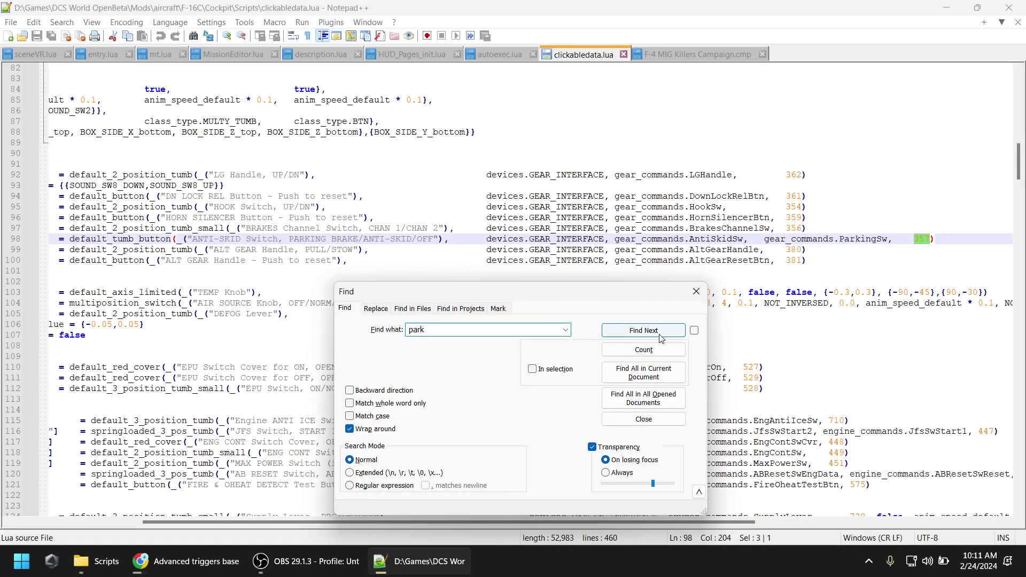
click(651, 332)
click(652, 332)
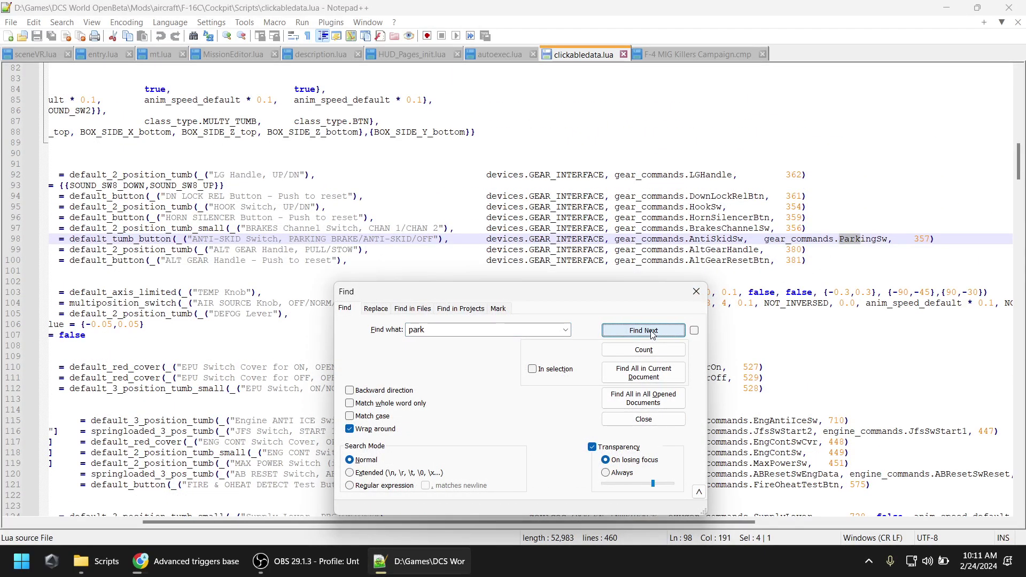
click(652, 332)
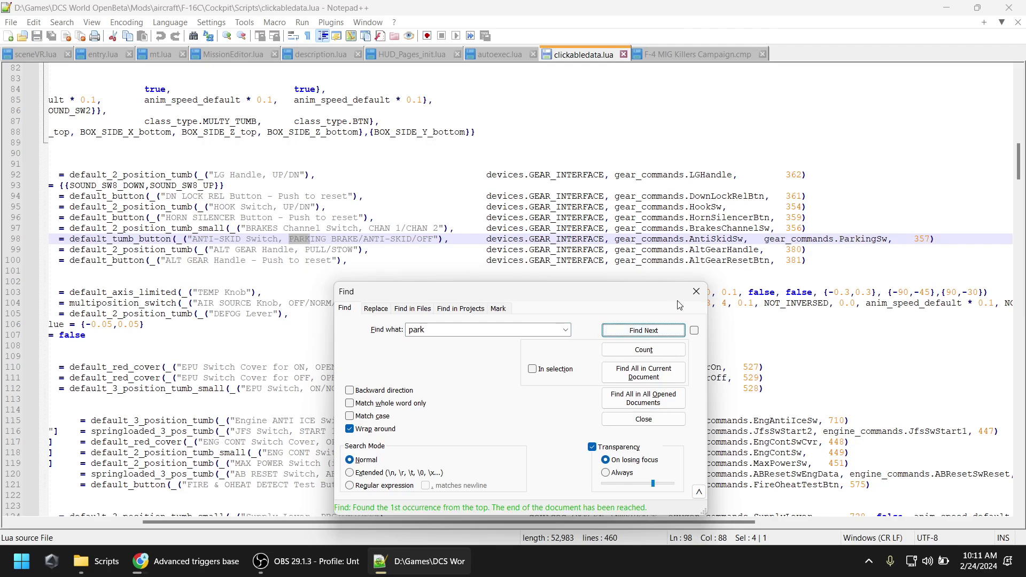
click(697, 291)
drag(88, 239, 735, 239)
double_click(925, 240)
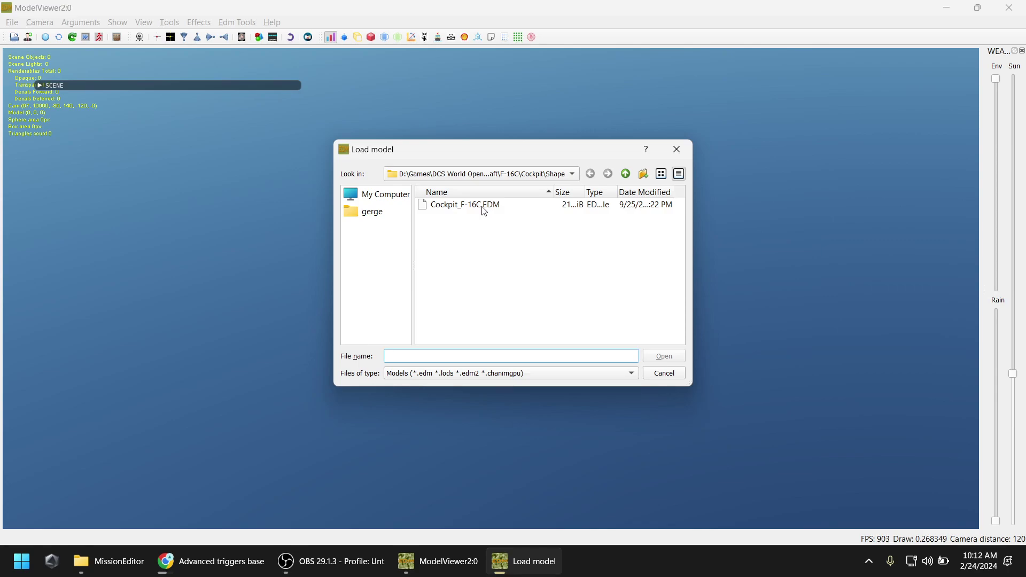
Step: Load the Cockpit_F-16C.EDM model and turn the view toward the landing gear panel
click(485, 212)
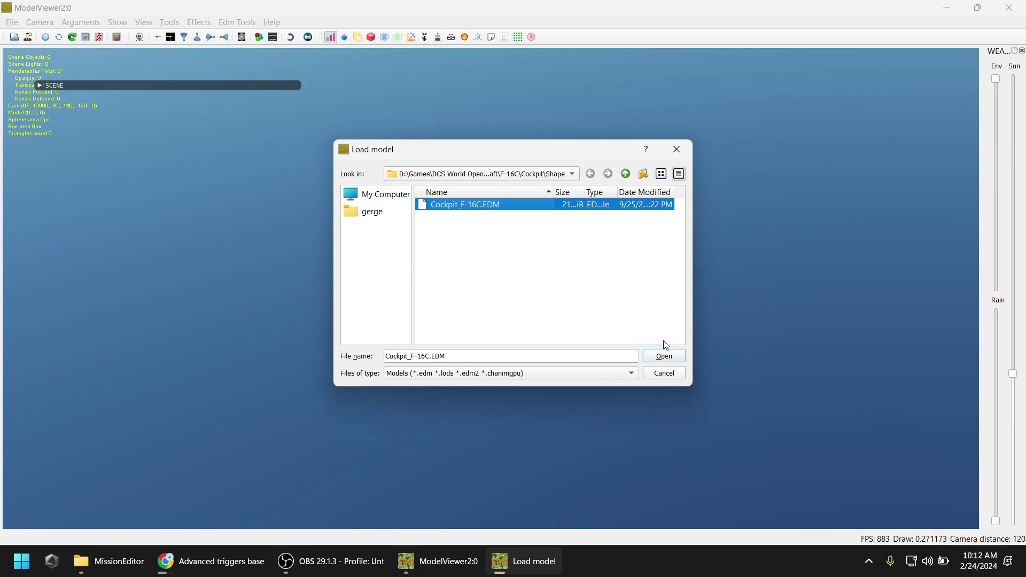
click(671, 359)
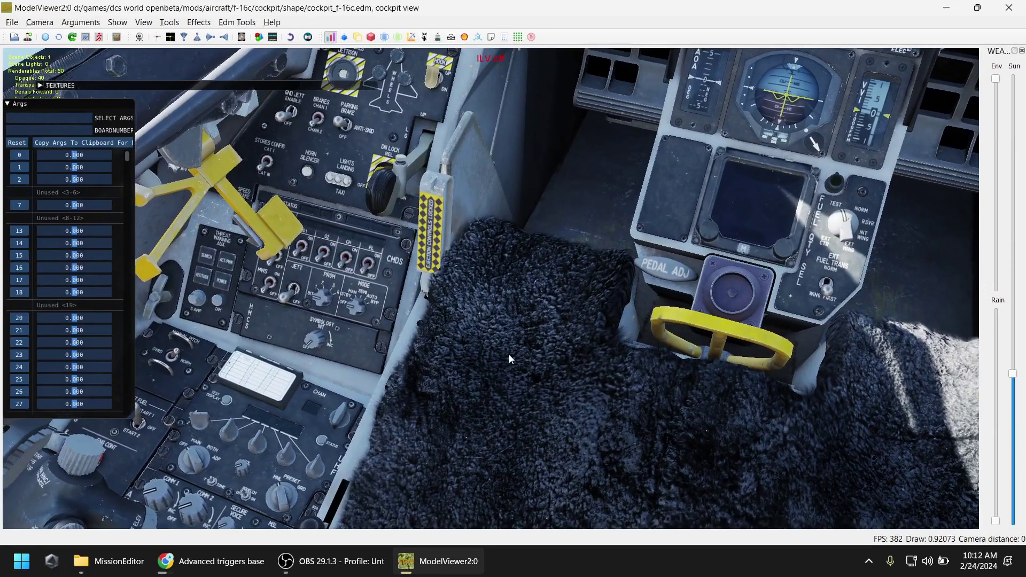
drag(509, 355, 431, 299)
scroll(431, 298, up, 10)
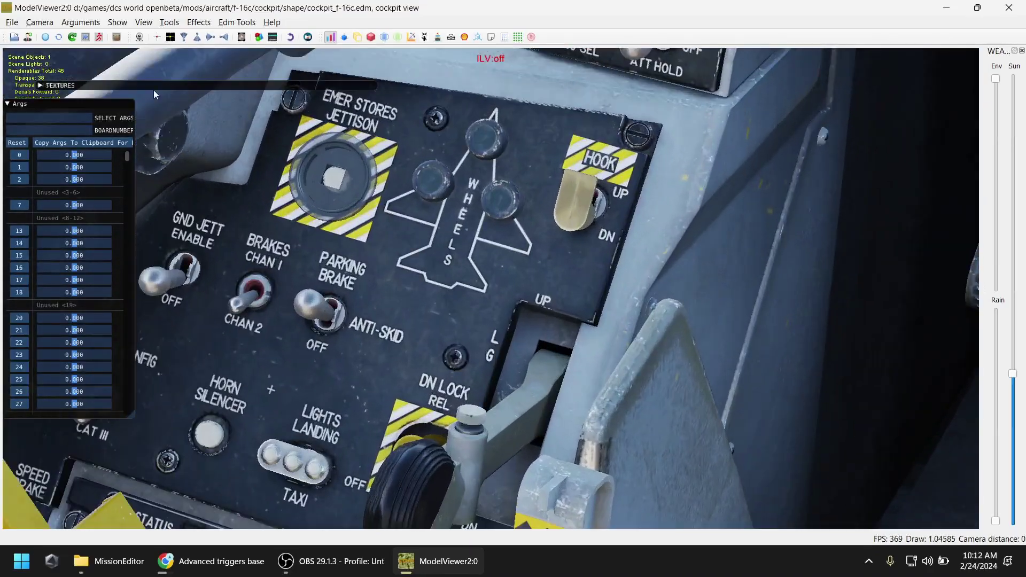
Step: Filter the arguments to 357 and drag its value to 1.0, raising the parking brake switch
click(39, 118)
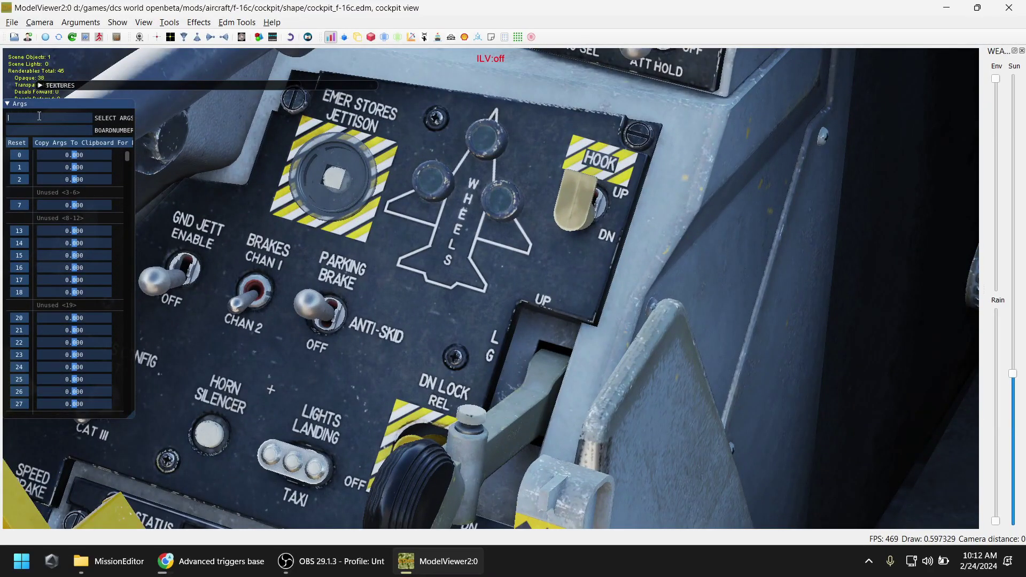
text(357)
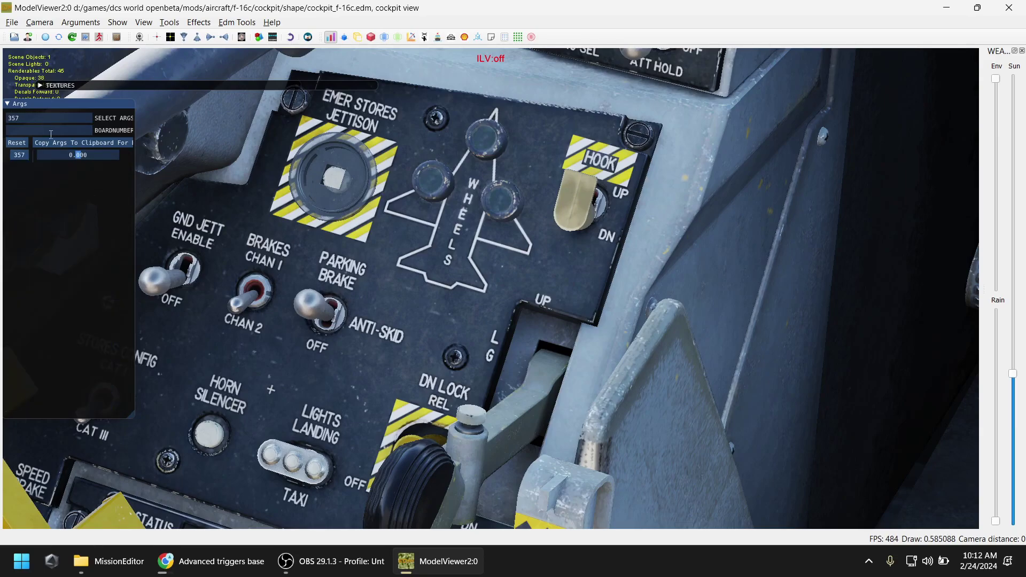
drag(84, 156, 141, 190)
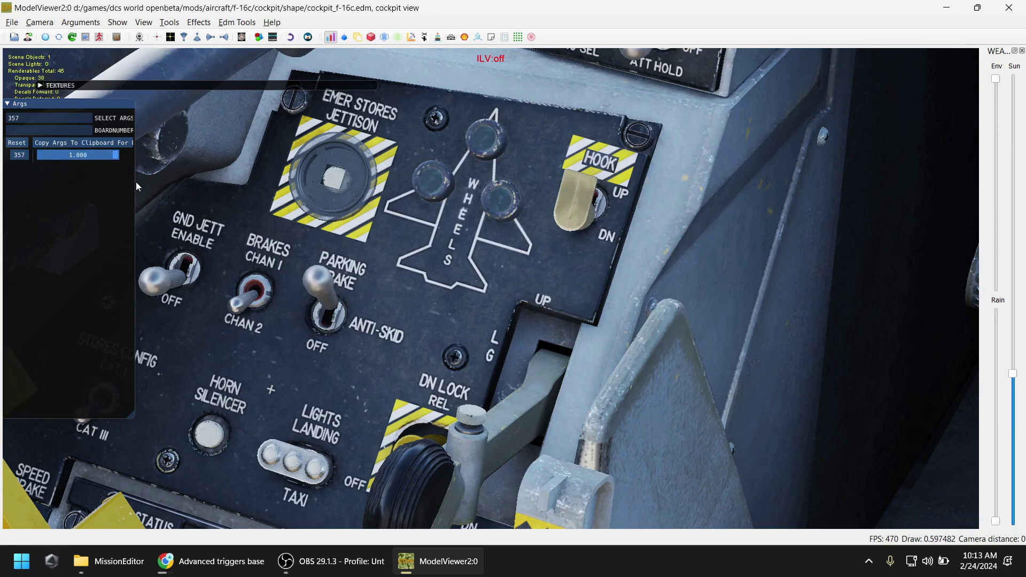
drag(142, 182, 78, 197)
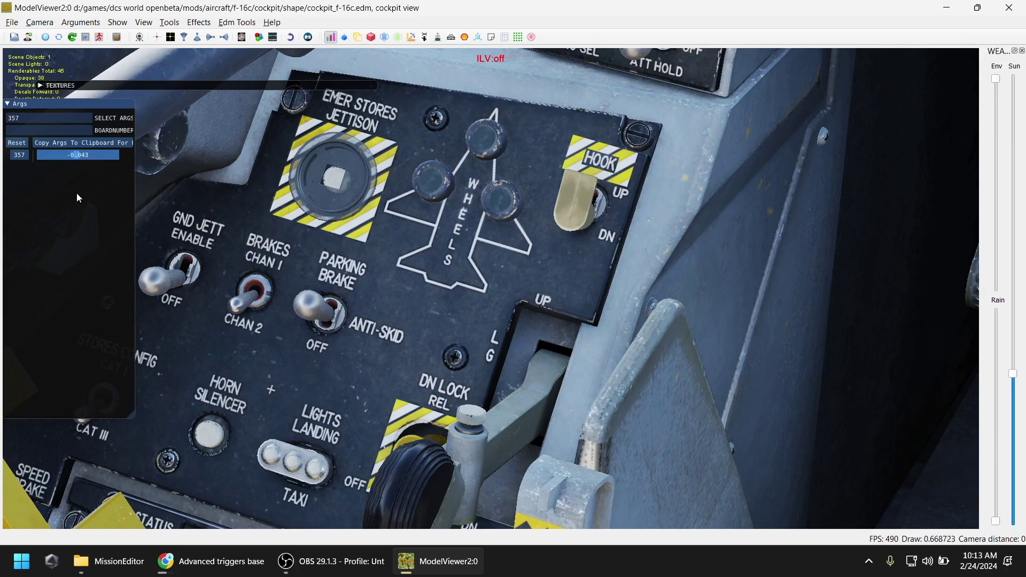
drag(77, 198, 123, 209)
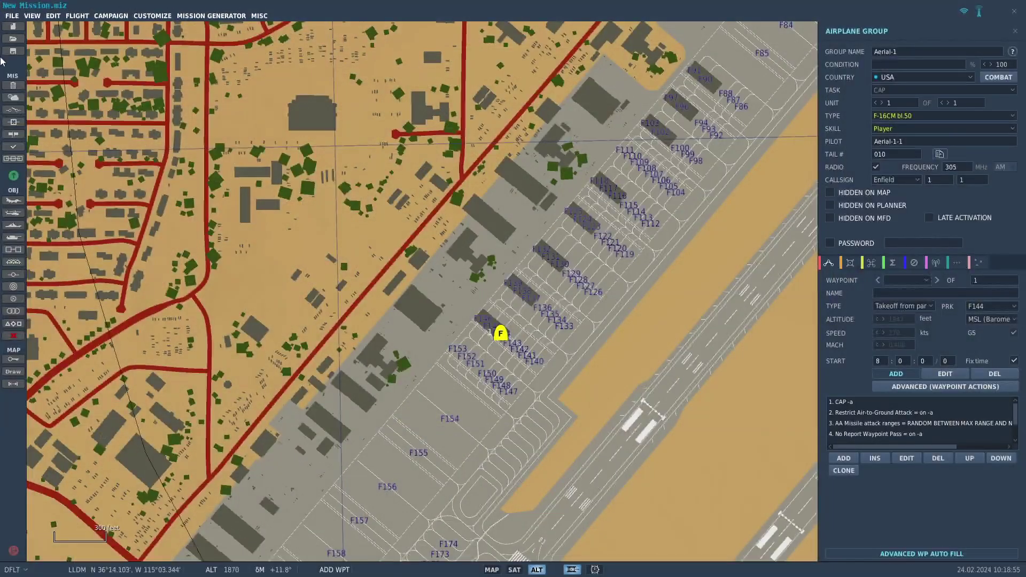
Step: Create a new trigger with a COCKPIT ARGUMENT IN RANGE condition: argument 357, range 0.9 to 1
click(11, 110)
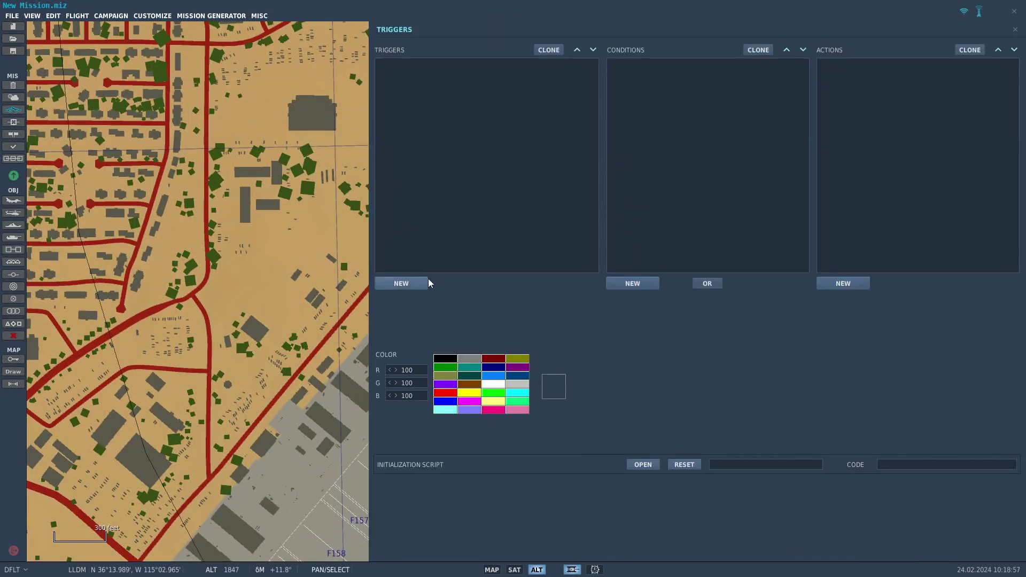
click(420, 282)
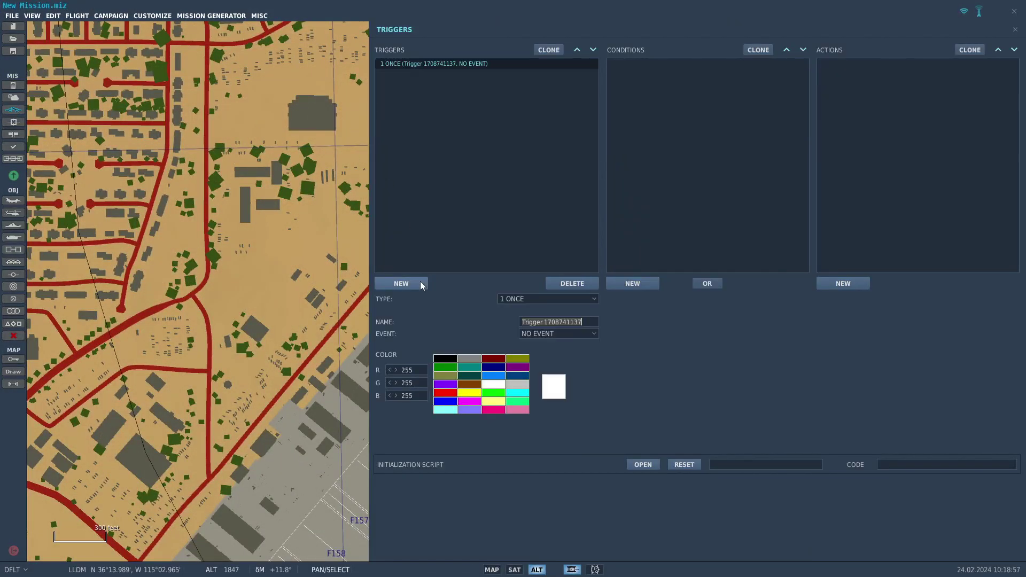
click(640, 284)
click(748, 299)
scroll(805, 322, down, 5)
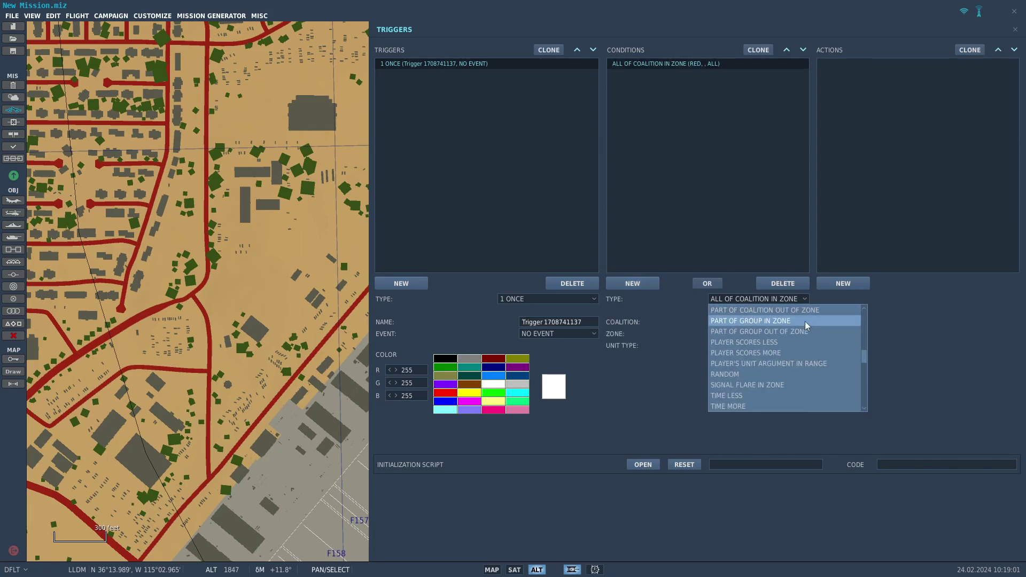
scroll(805, 323, down, 7)
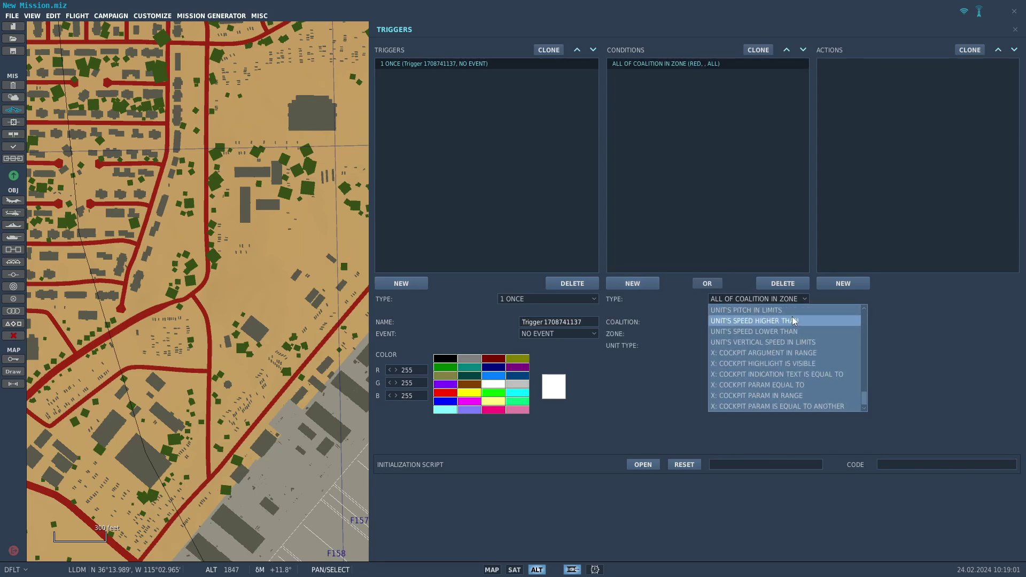
click(790, 352)
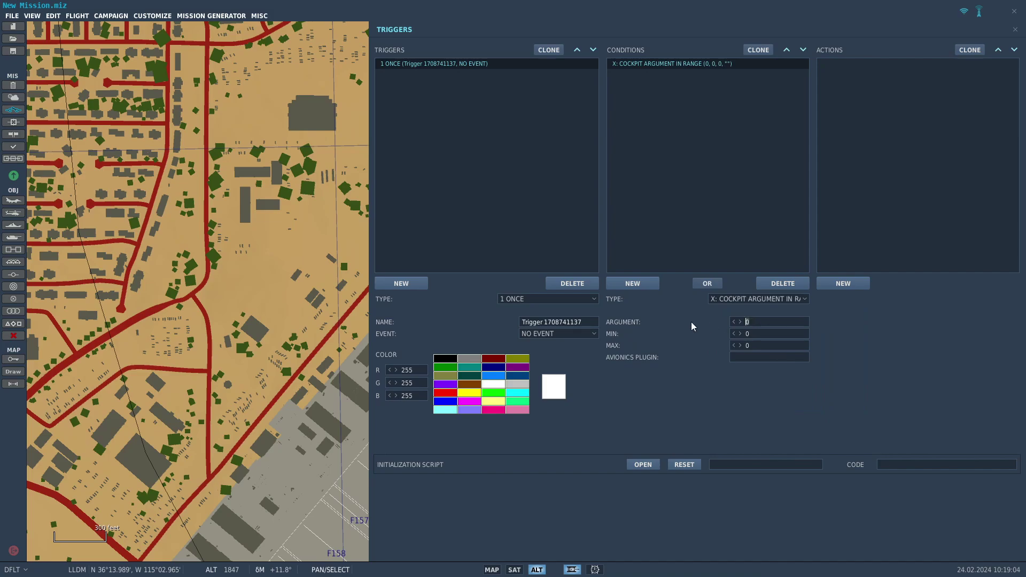
text(3571)
click(758, 345)
text(1)
text(0.9)
Step: Add a MESSAGE TO ALL action with the text 'Parking brake set'
click(859, 282)
click(929, 300)
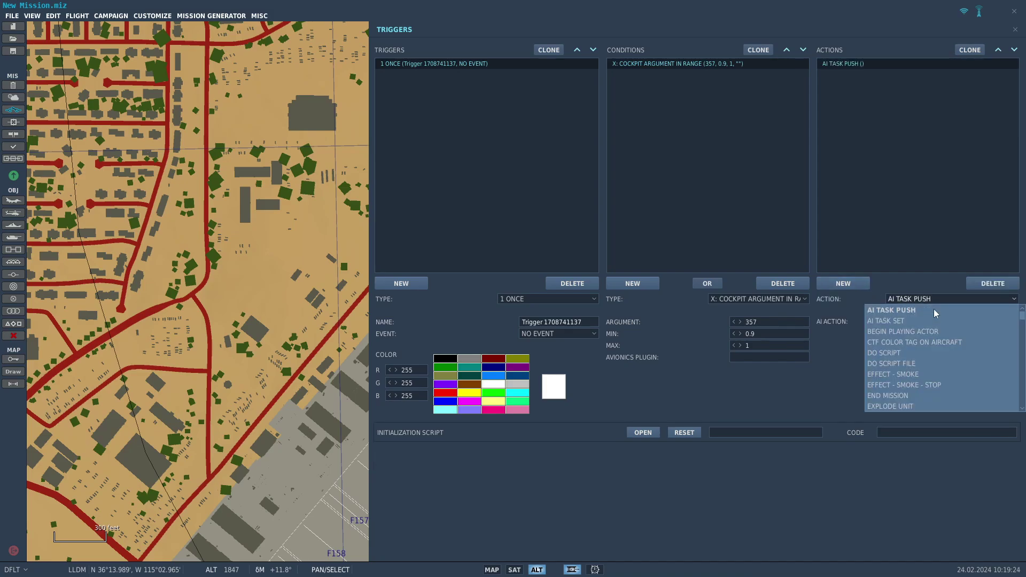
scroll(936, 326, down, 7)
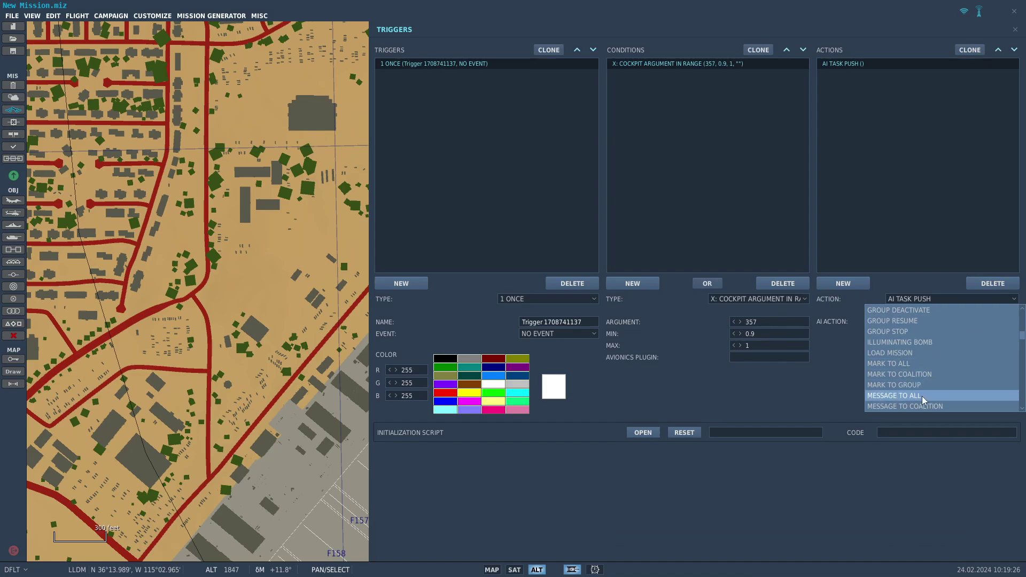
click(922, 397)
text(Parking brake set)
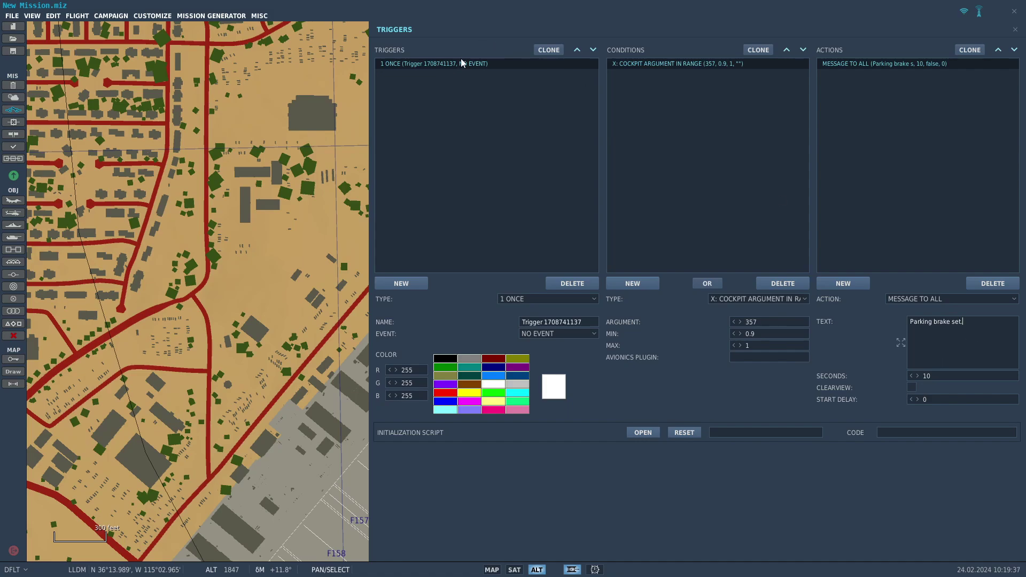
Step: Change the trigger type to 3 SWITCHED CONDITION and start Fly Mission
click(534, 299)
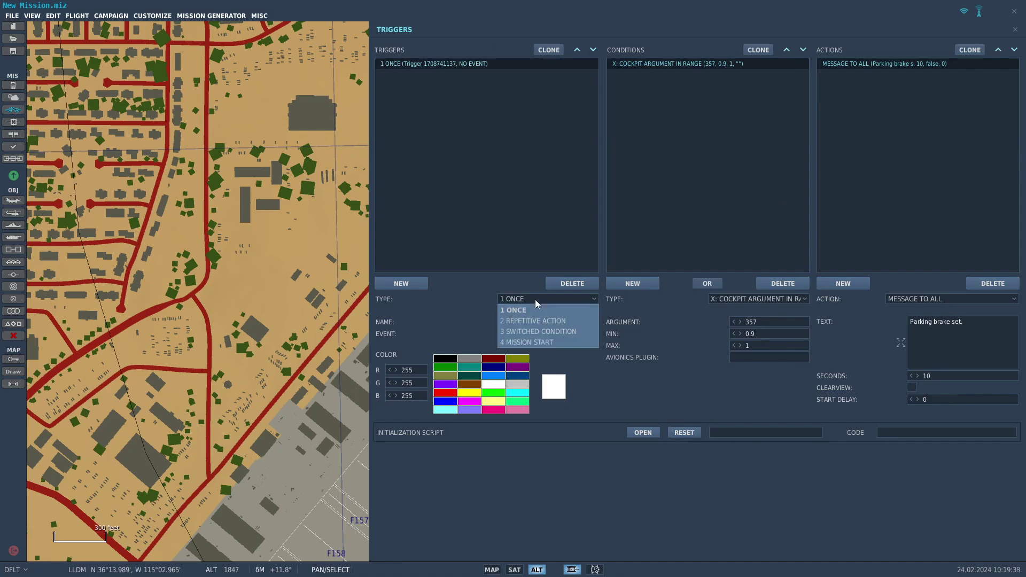
click(537, 332)
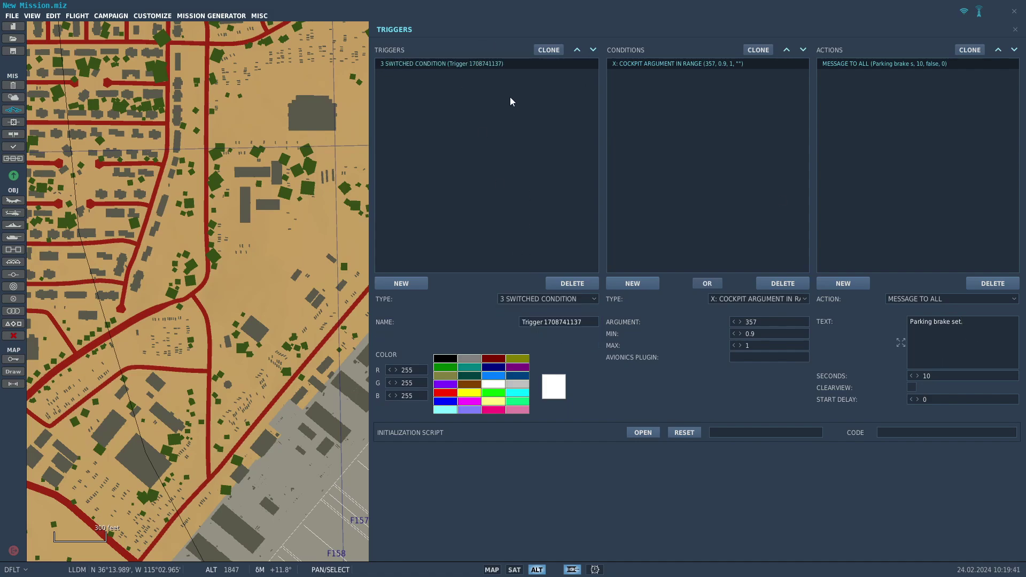
click(77, 16)
click(92, 33)
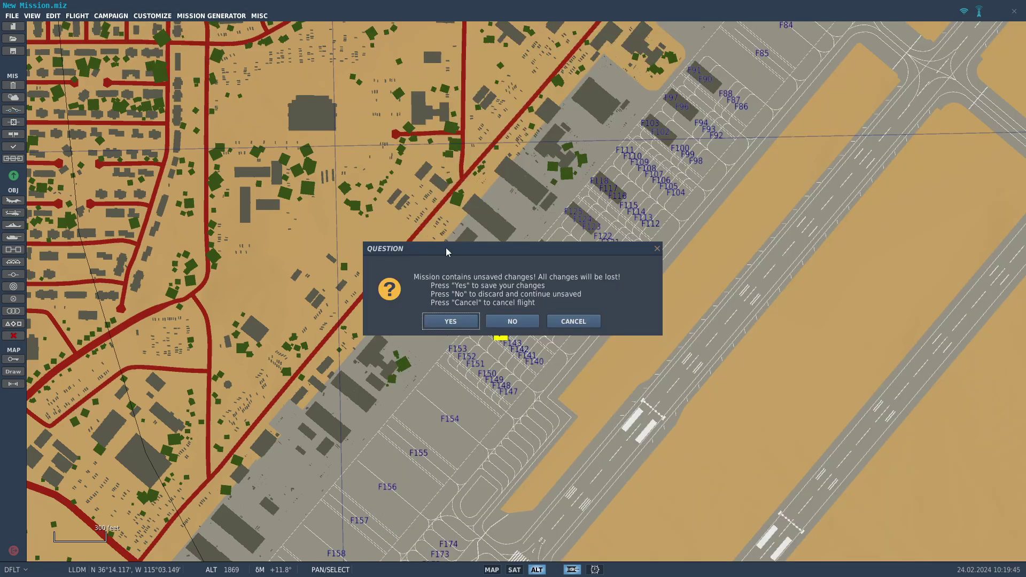
Step: Skip saving, then set and release the F-16 parking brake twice to test the message
click(522, 326)
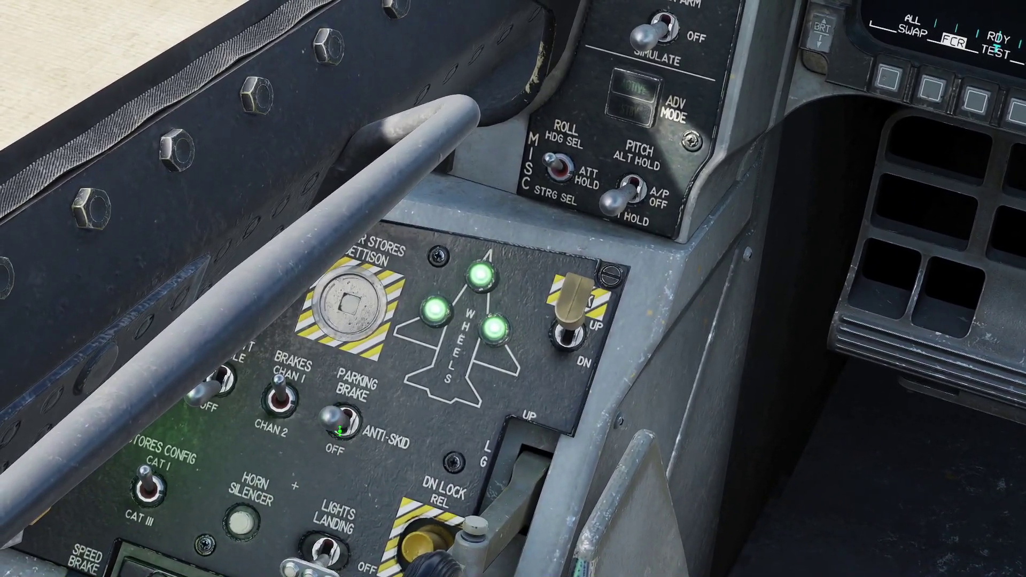
click(340, 428)
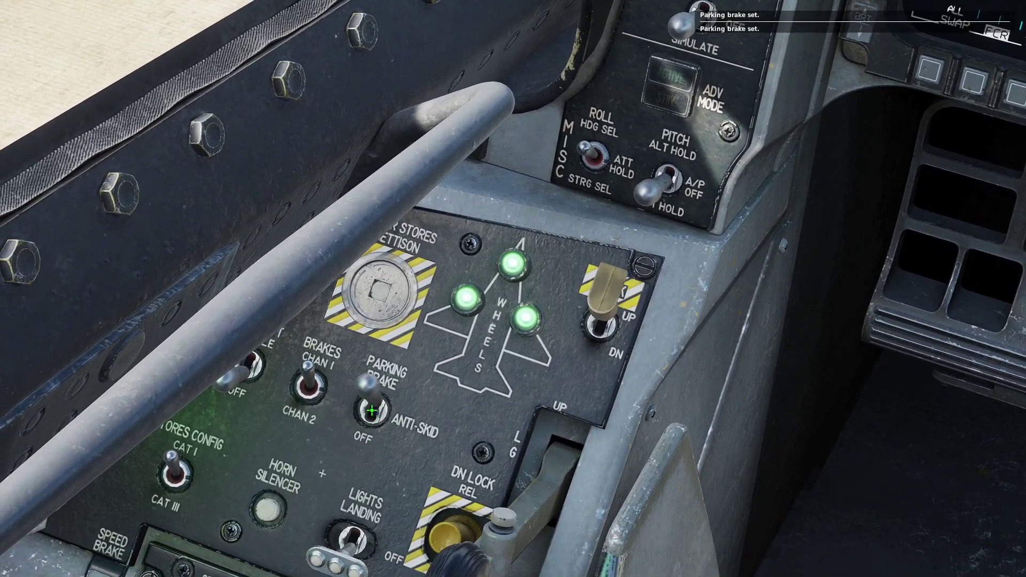
click(372, 410)
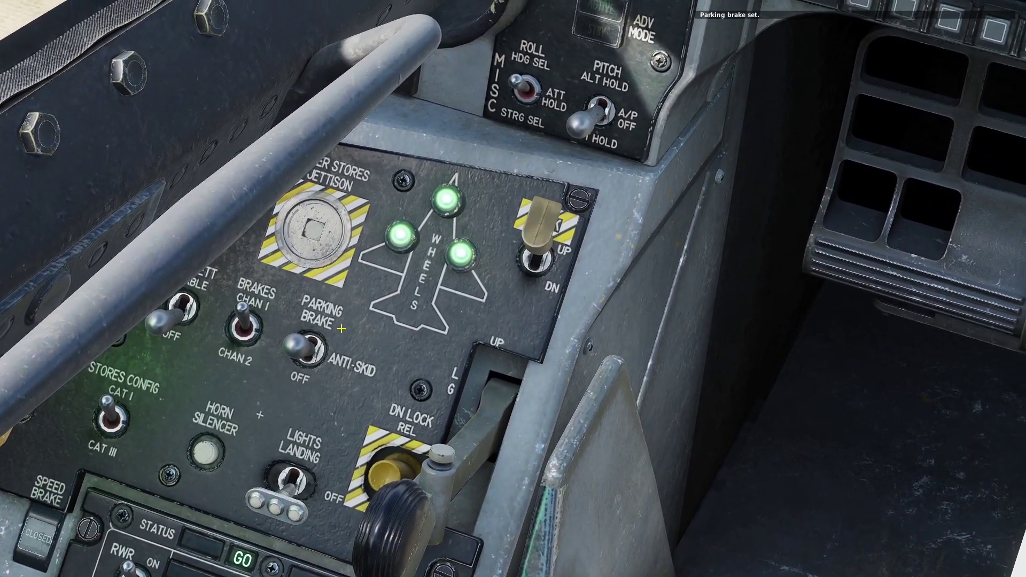
click(304, 346)
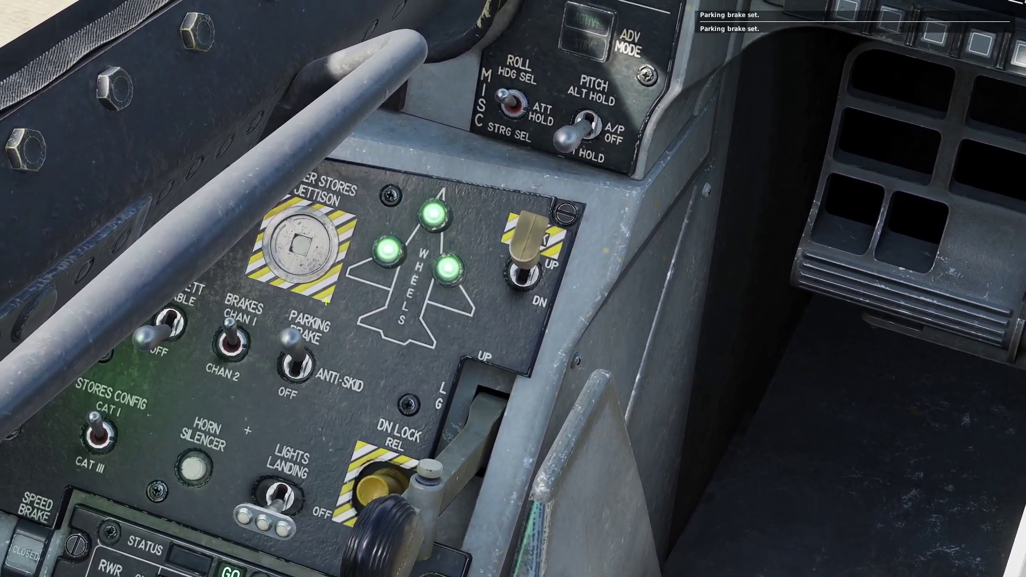
click(282, 365)
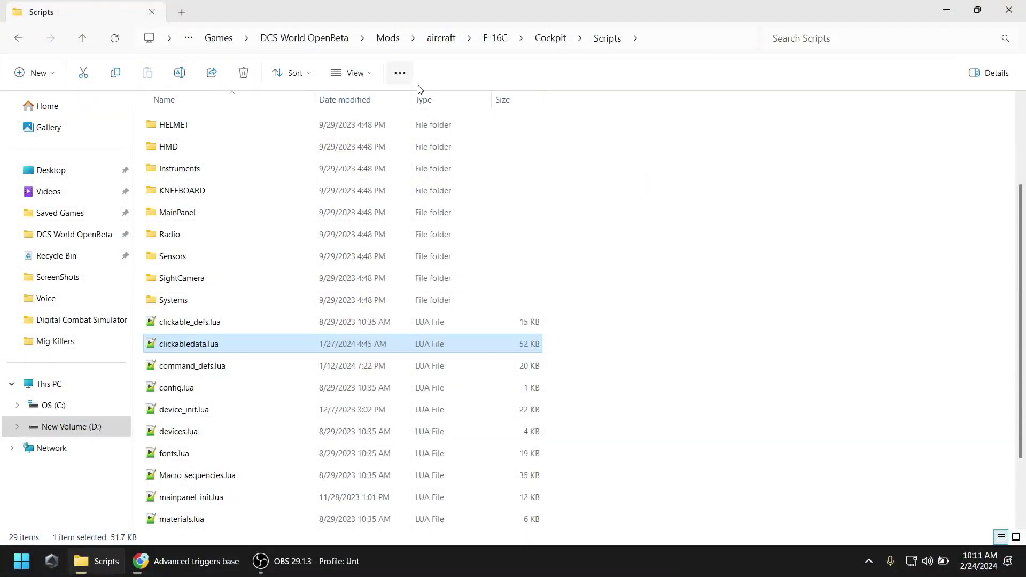
Step: Return to DCS World OpenBeta, enter the MissionEditor folder and open MissionEditor.lua
click(287, 42)
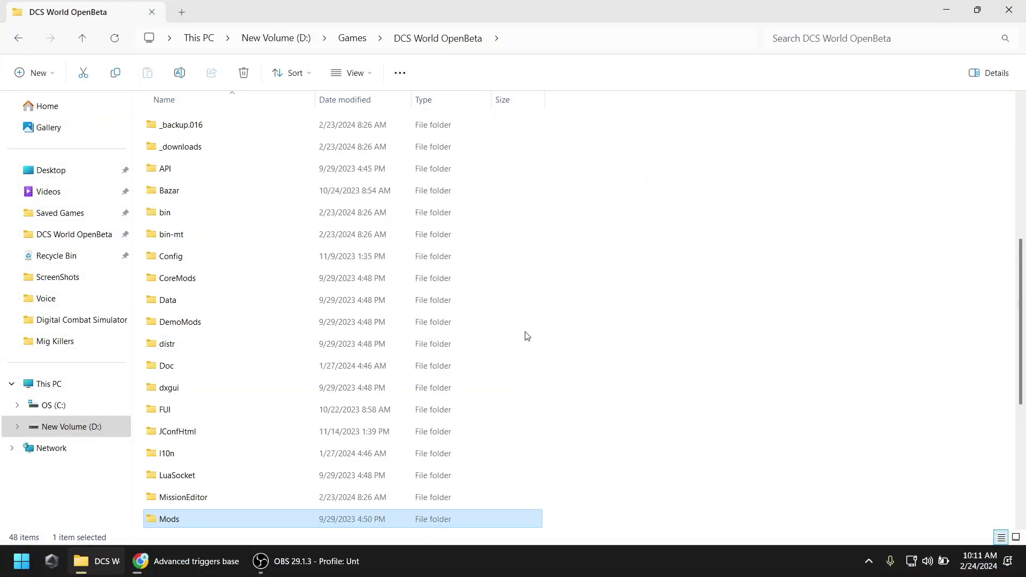
scroll(513, 326, down, 3)
click(193, 303)
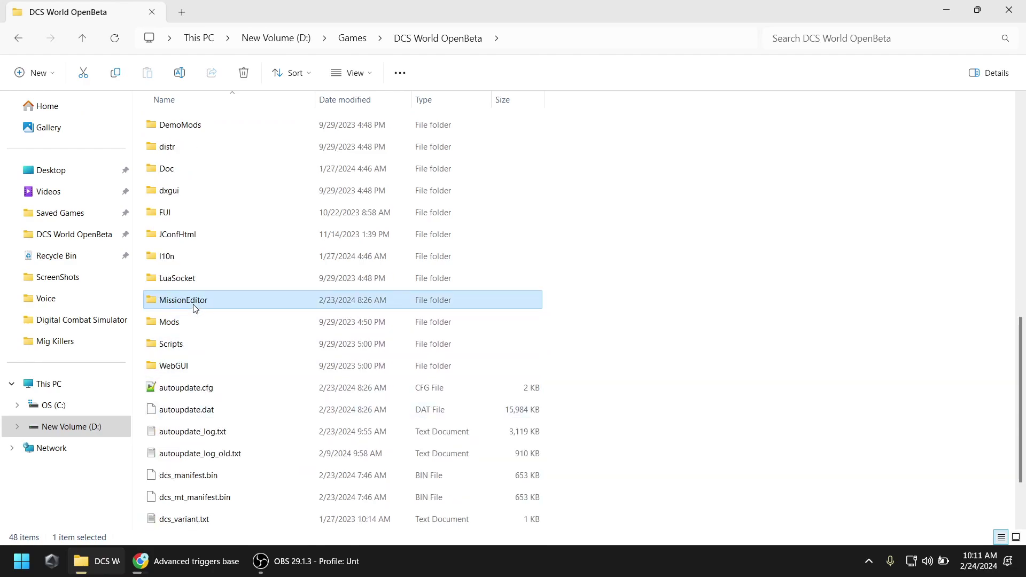
double_click(193, 304)
double_click(199, 255)
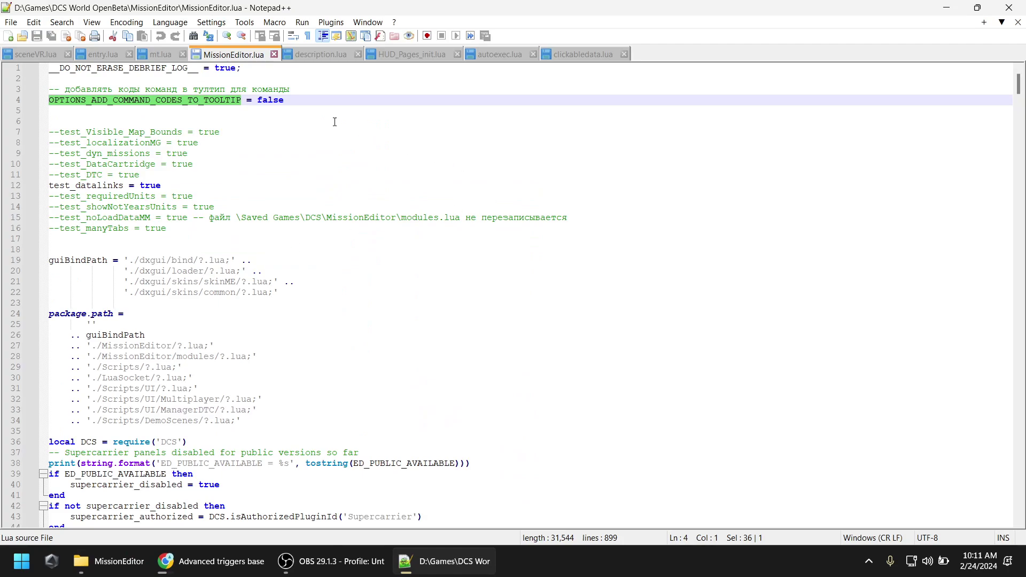
Step: Change OPTIONS_ADD_COMMAND_CODES_TO_TOOLTIP on line 4 from false to true
double_click(272, 101)
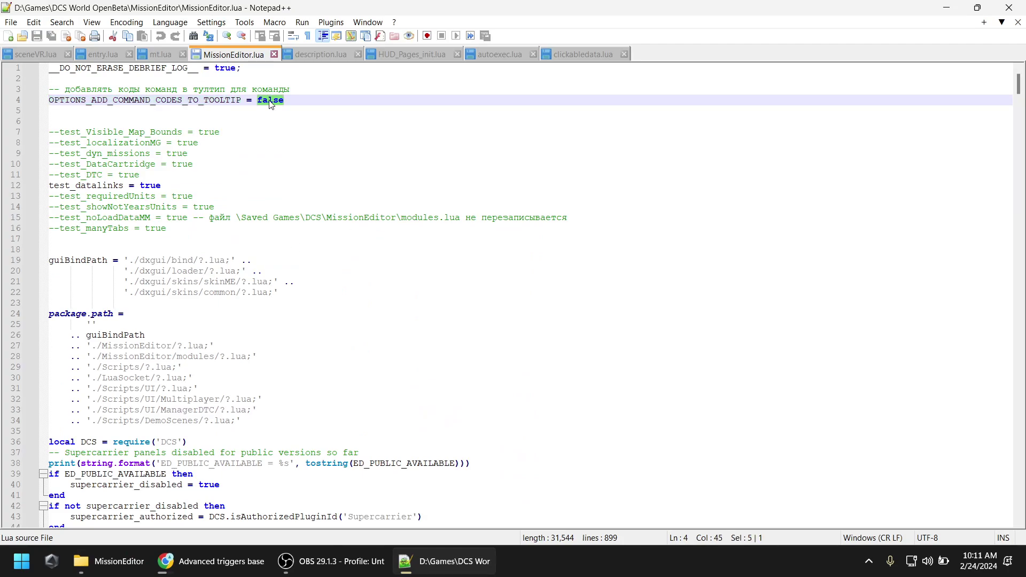
text(true)
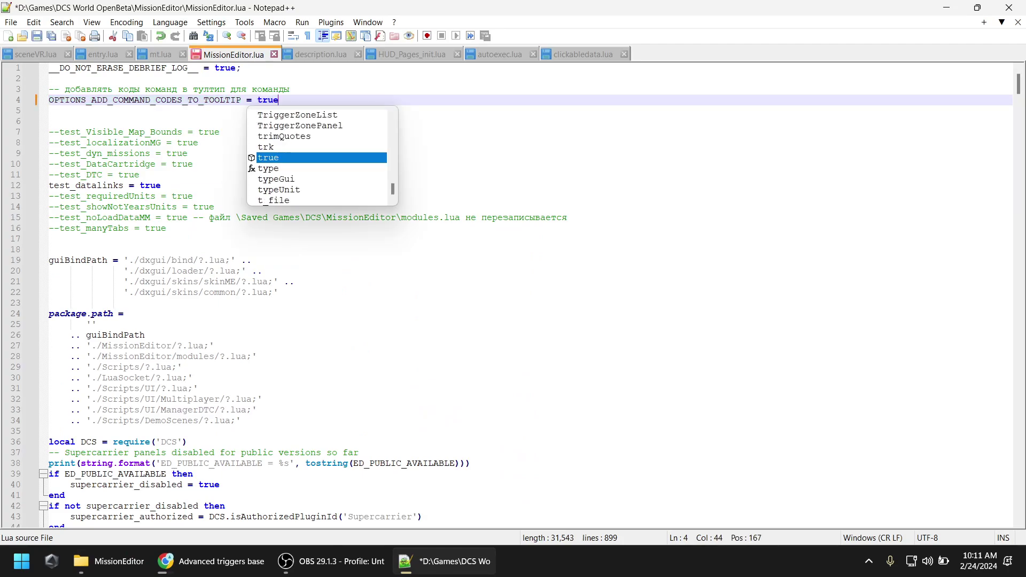
key(ctrl+s)
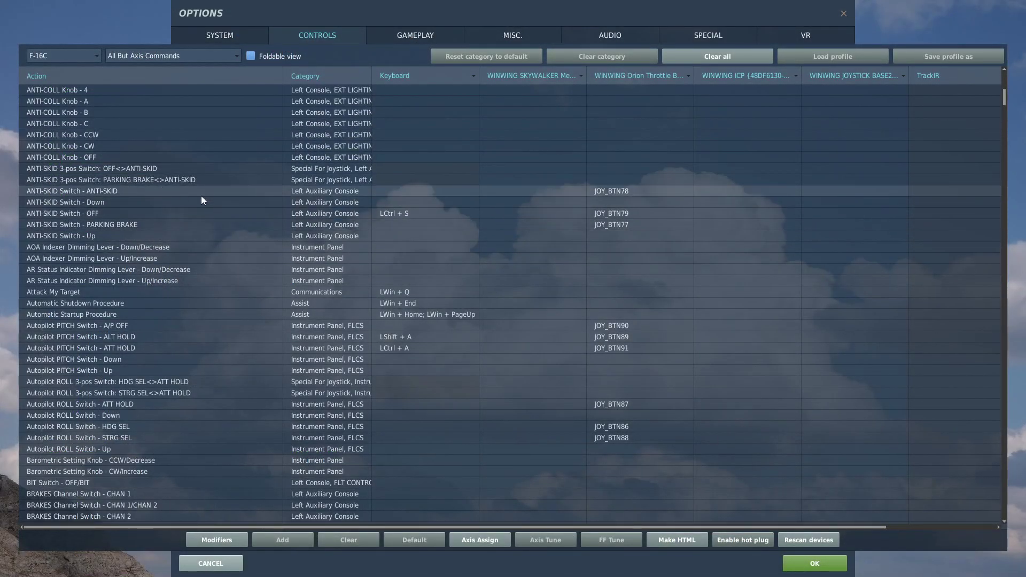
Step: Select the ANTI-SKID Switch - PARKING BRAKE control to reveal its command codes (id 7, 3014)
click(98, 225)
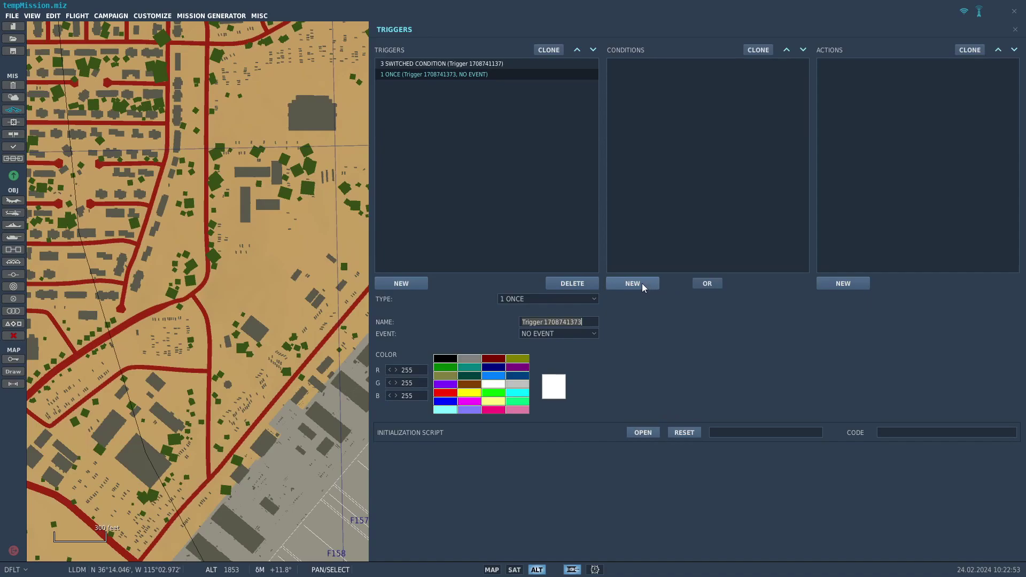
Step: Add a TIME MORE condition to the second ONCE trigger
click(642, 284)
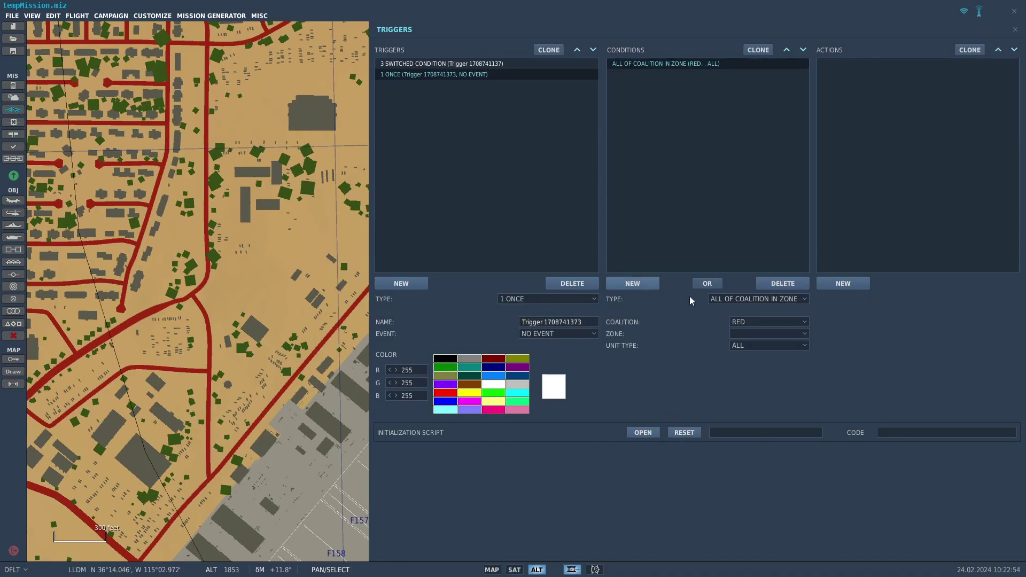
click(757, 300)
scroll(774, 323, down, 6)
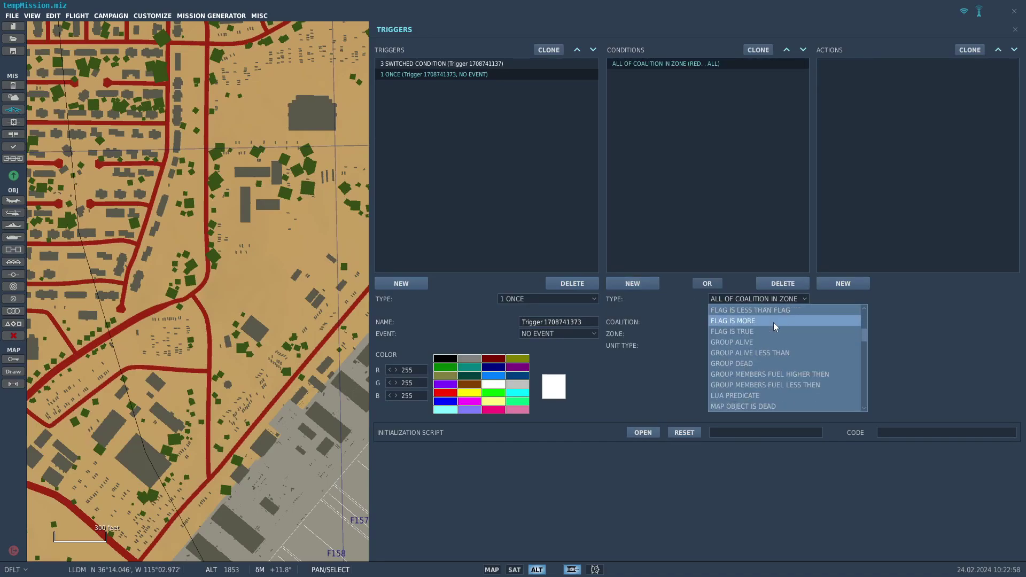
scroll(774, 323, down, 5)
click(750, 370)
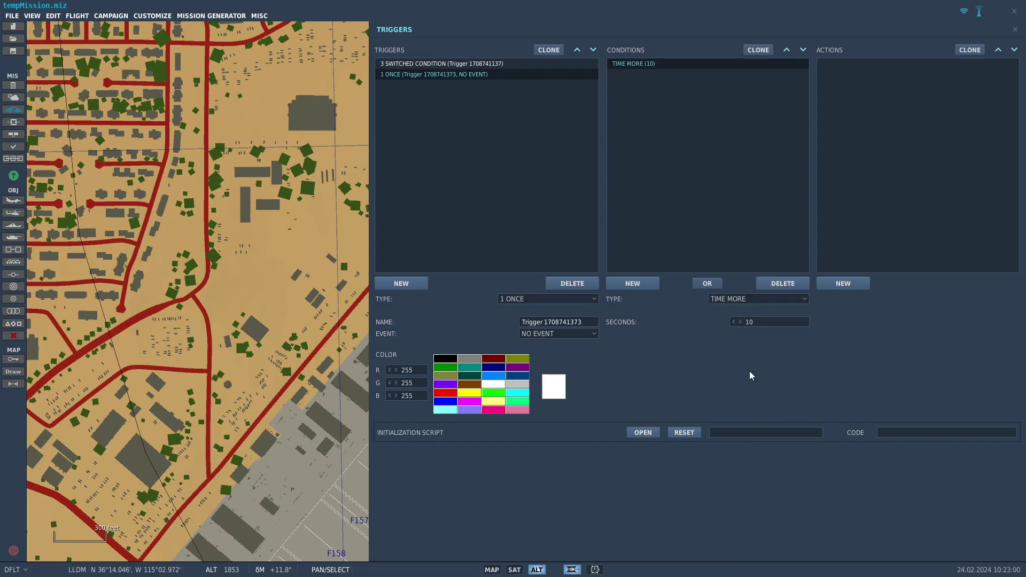
Step: Set the condition to 5 seconds and add an X: COCKPIT PERFORM CLICKABLE ACTION with device 7, command 3014, value 1
text(5)
click(858, 285)
click(915, 301)
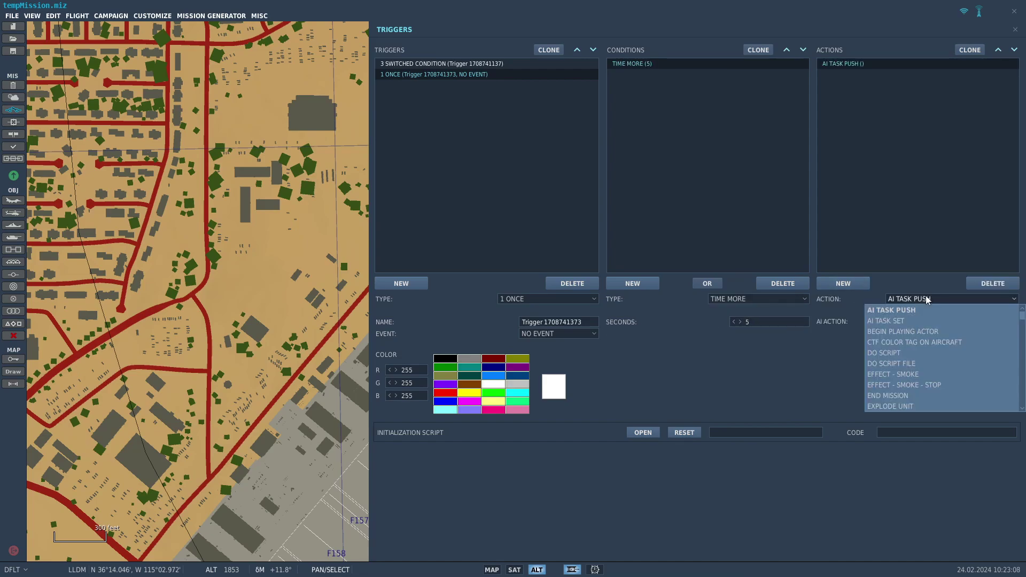
scroll(965, 329, down, 10)
scroll(962, 331, down, 10)
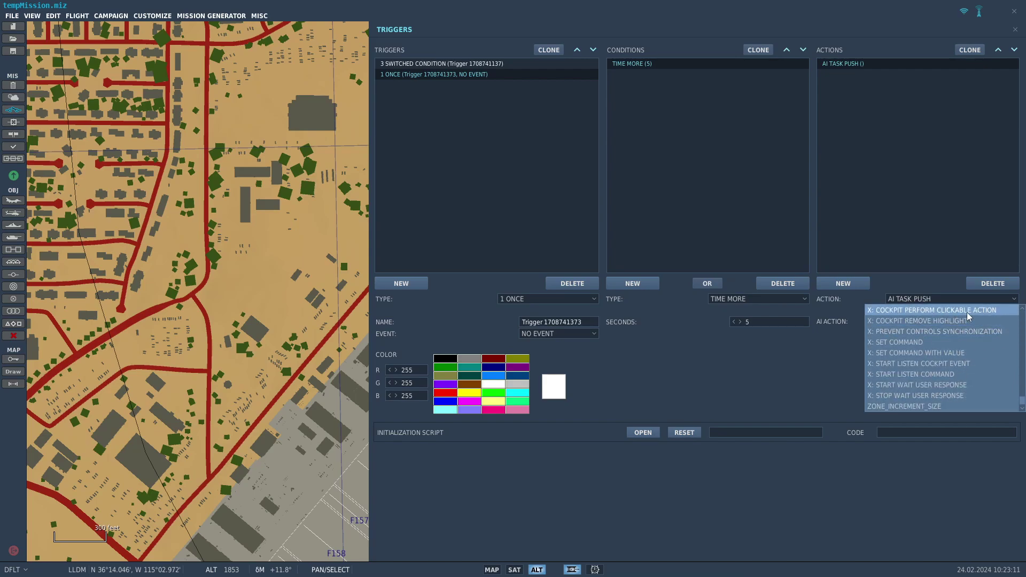
click(967, 312)
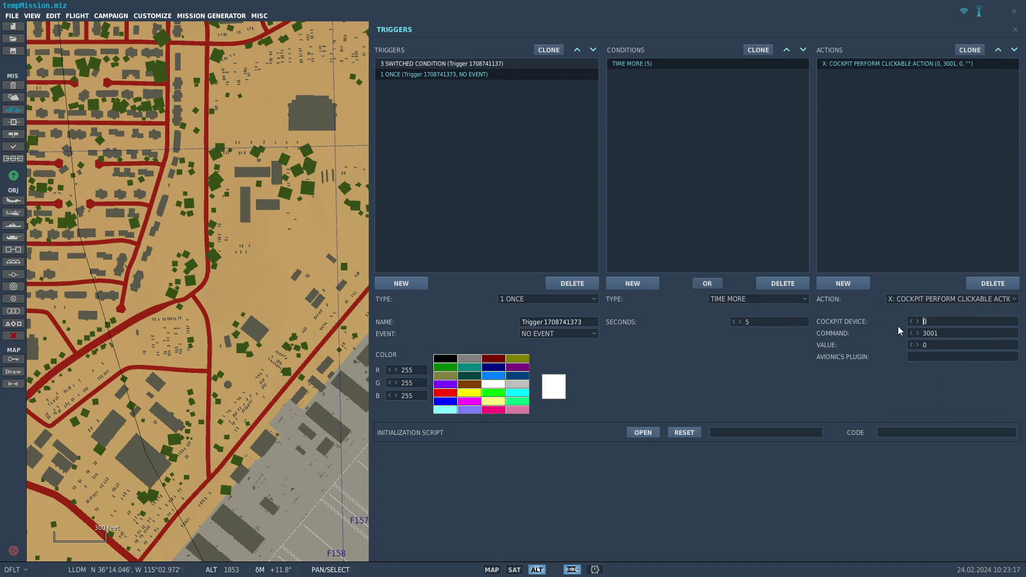
text(7)
text(3014)
click(81, 15)
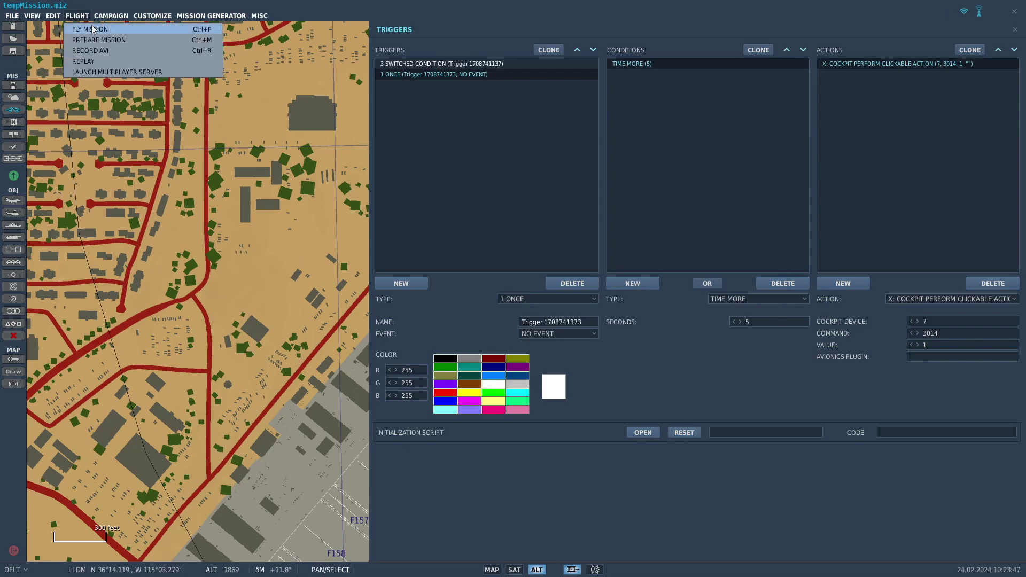
Step: Fly the mission without saving changes and start it from the briefing screen
click(92, 29)
click(536, 321)
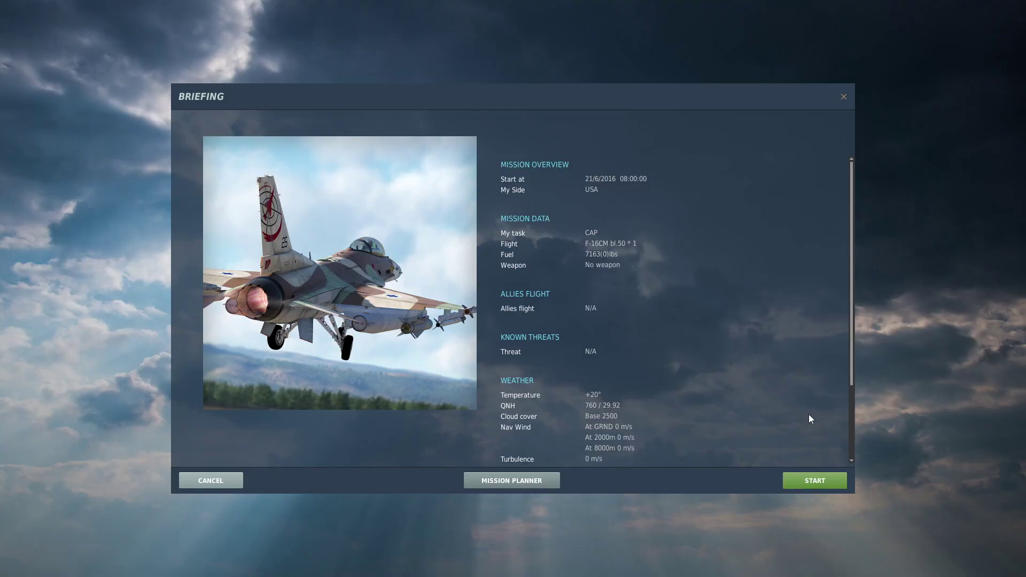
click(820, 484)
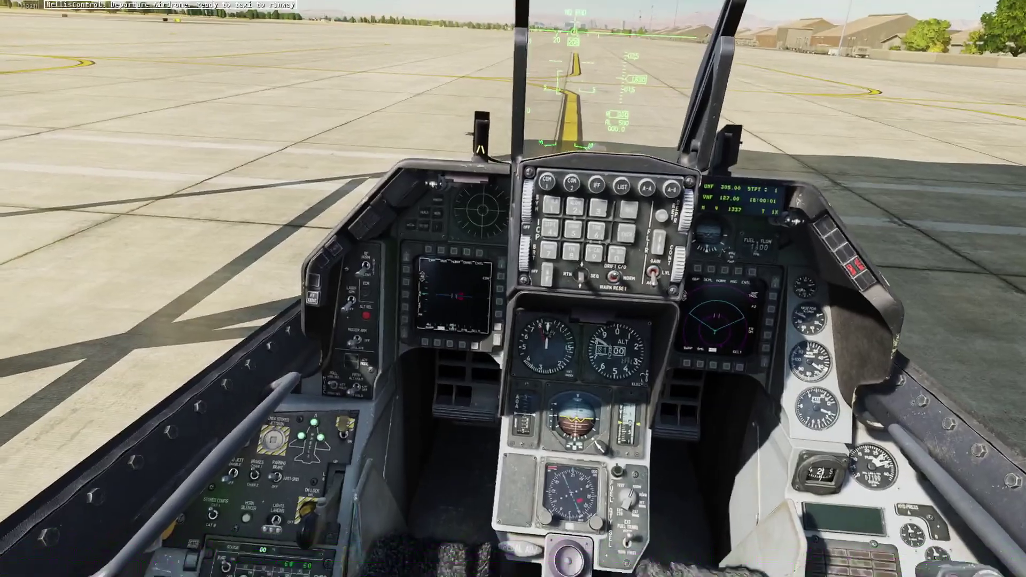